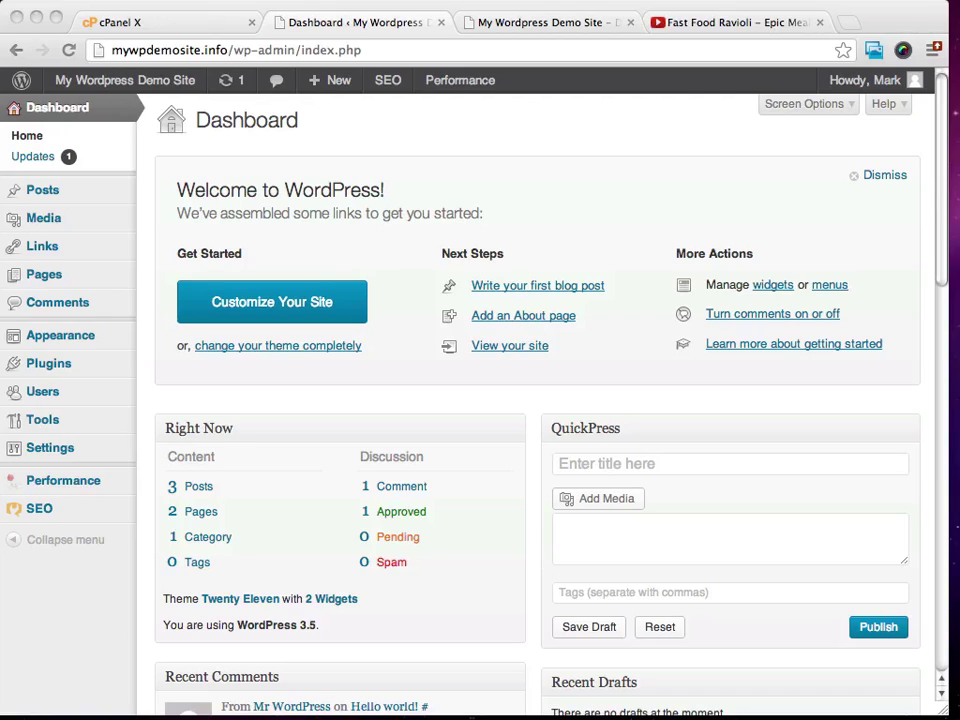
Step: Look over the live site's homepage and its navigation bar
{"action": "left_click", "coordinate": [572, 20]}
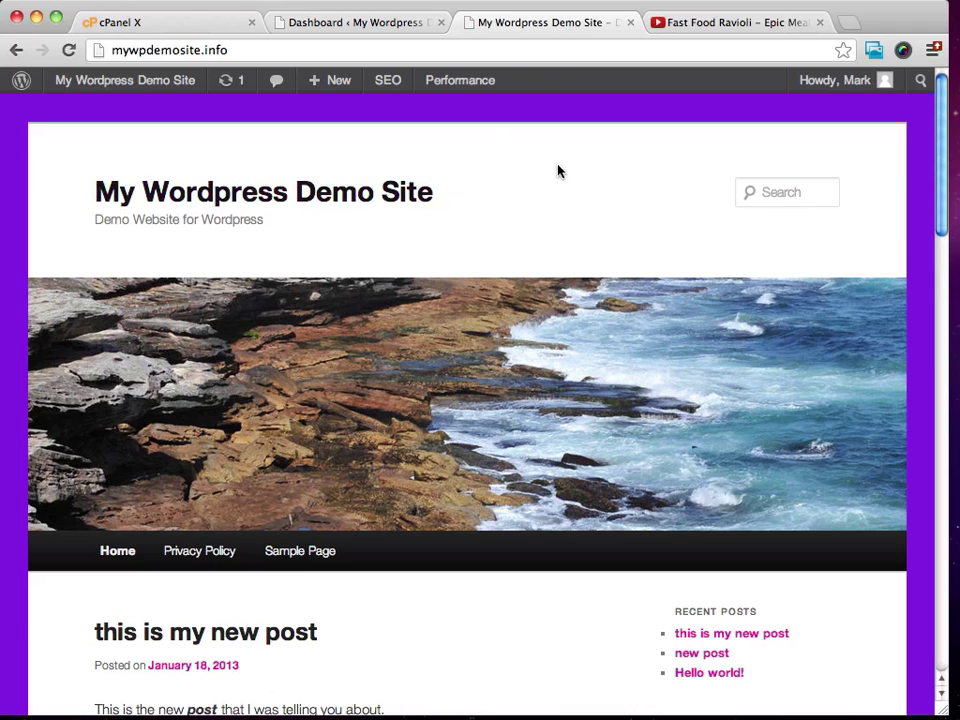
{"action": "scroll", "coordinate": [533, 191], "scroll_direction": "down", "scroll_amount": 3}
{"action": "scroll", "coordinate": [531, 189], "scroll_direction": "up", "scroll_amount": 3}
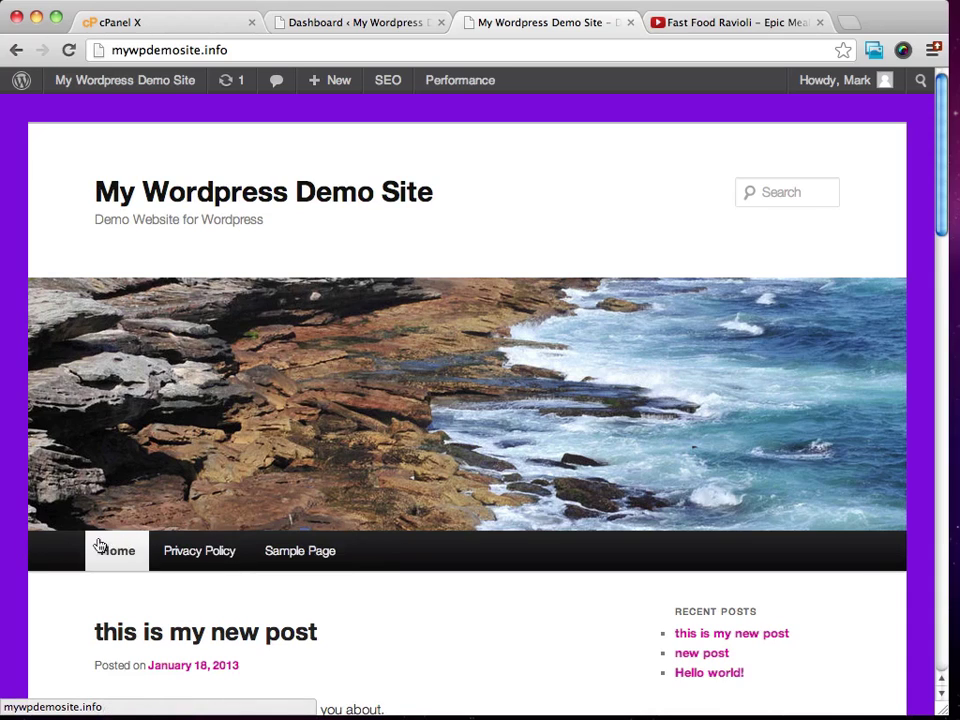
Step: Create a custom navigation menu named "new menu" in the site's admin area
{"action": "left_click", "coordinate": [369, 22]}
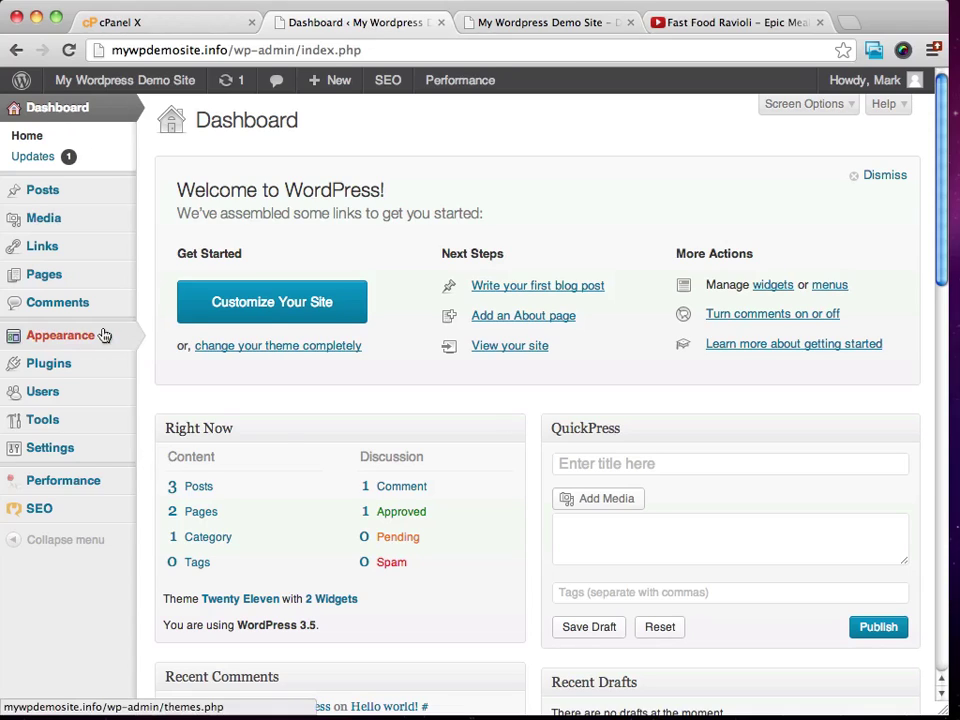
{"action": "mouse_move", "coordinate": [87, 339]}
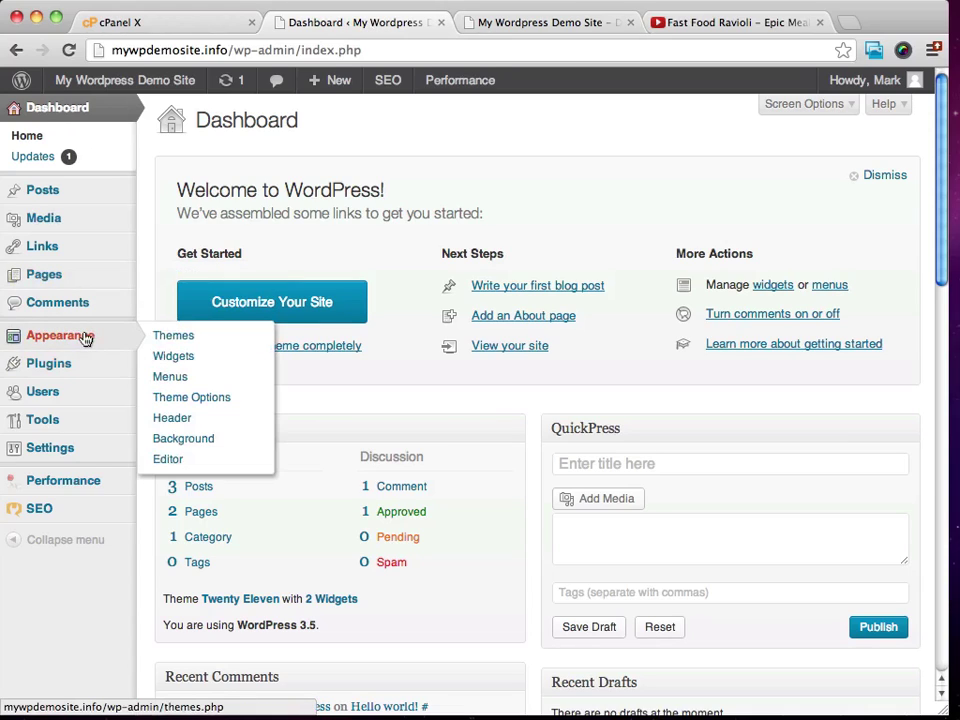
{"action": "left_click", "coordinate": [177, 379]}
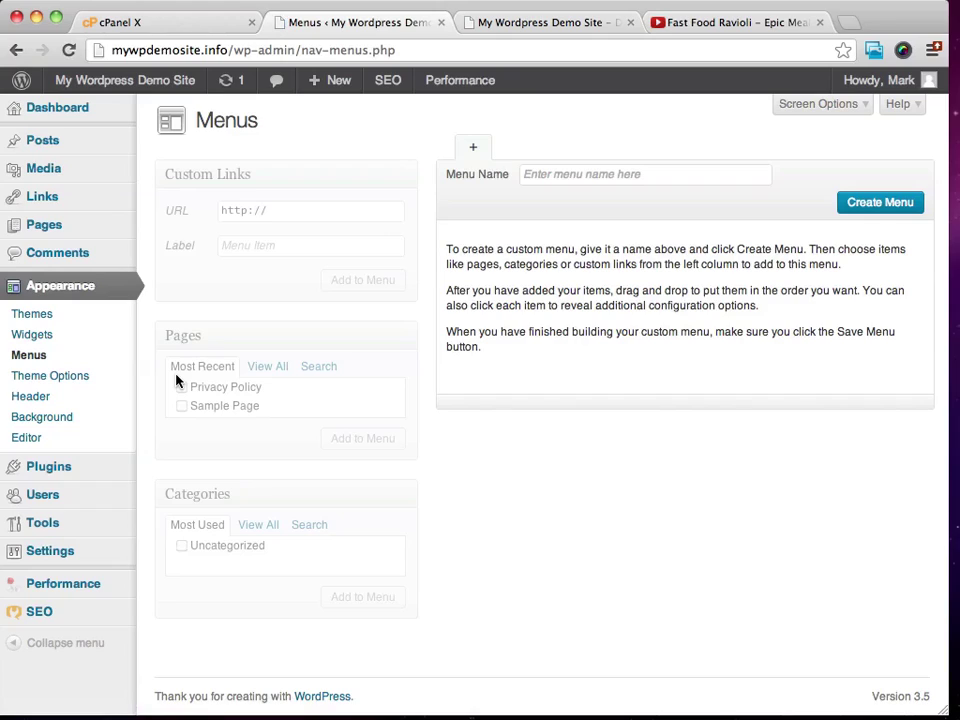
{"action": "left_click", "coordinate": [582, 174]}
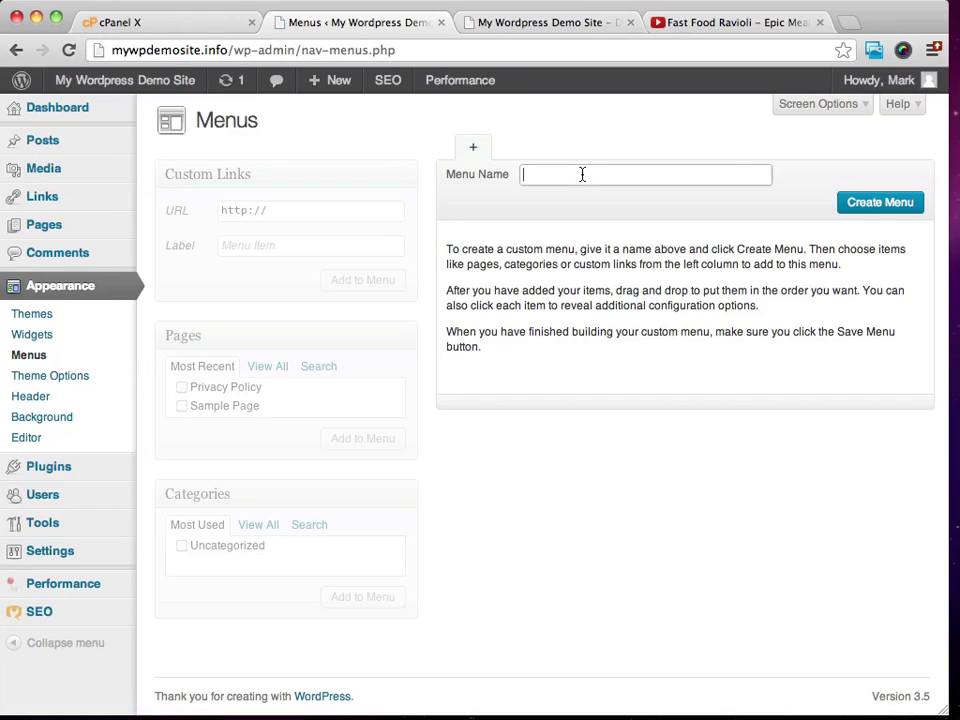
{"action": "type", "text": "new menu"}
{"action": "left_click", "coordinate": [857, 206]}
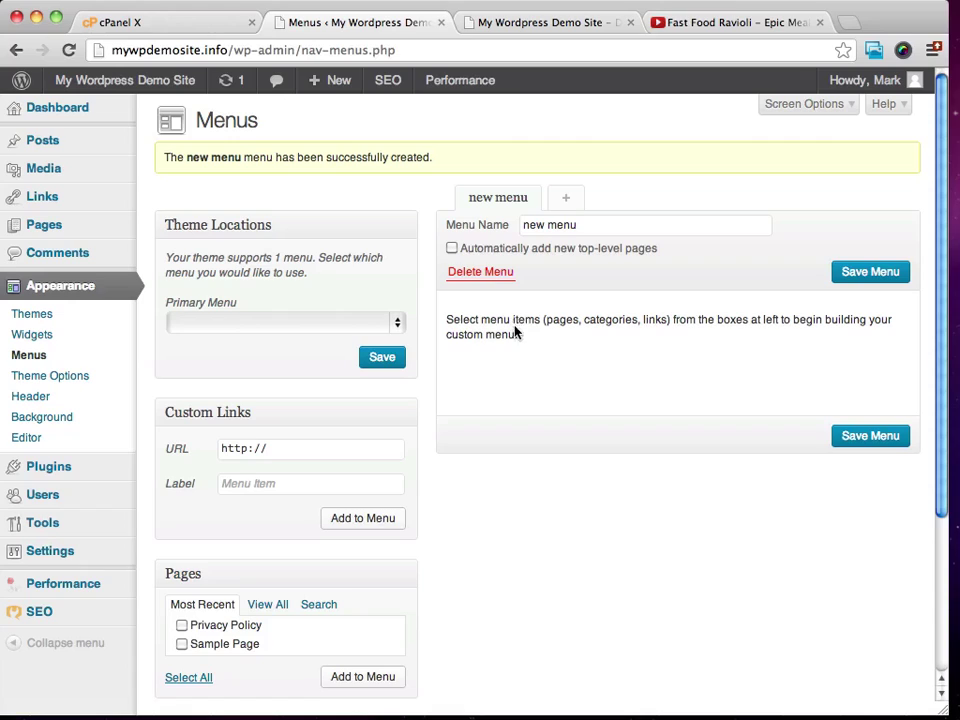
{"action": "left_click", "coordinate": [450, 249]}
{"action": "left_click", "coordinate": [571, 199]}
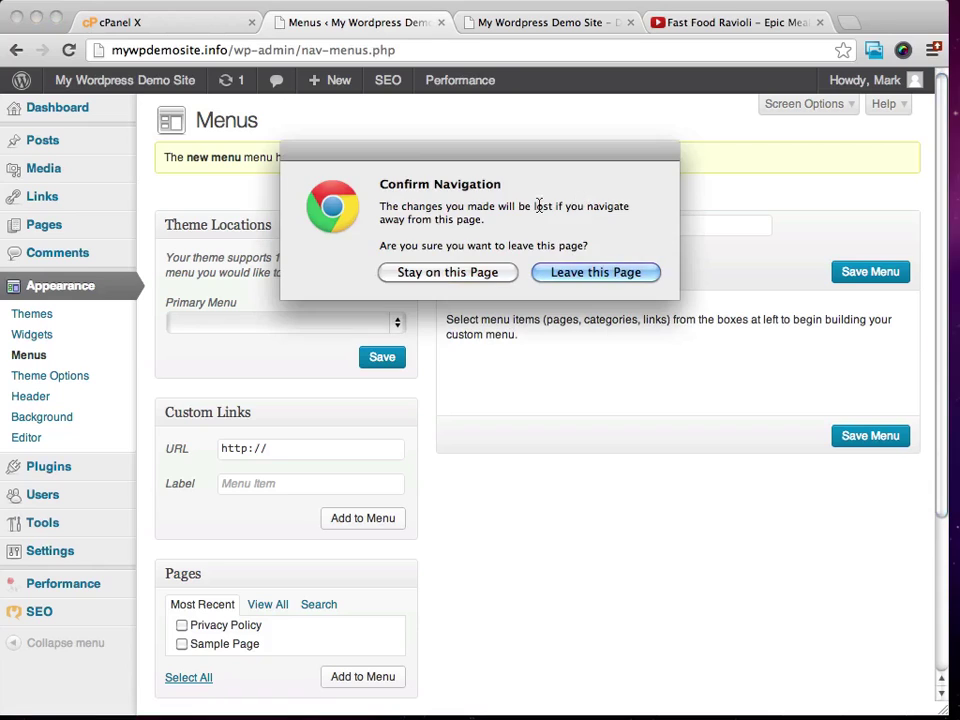
{"action": "left_click", "coordinate": [477, 273]}
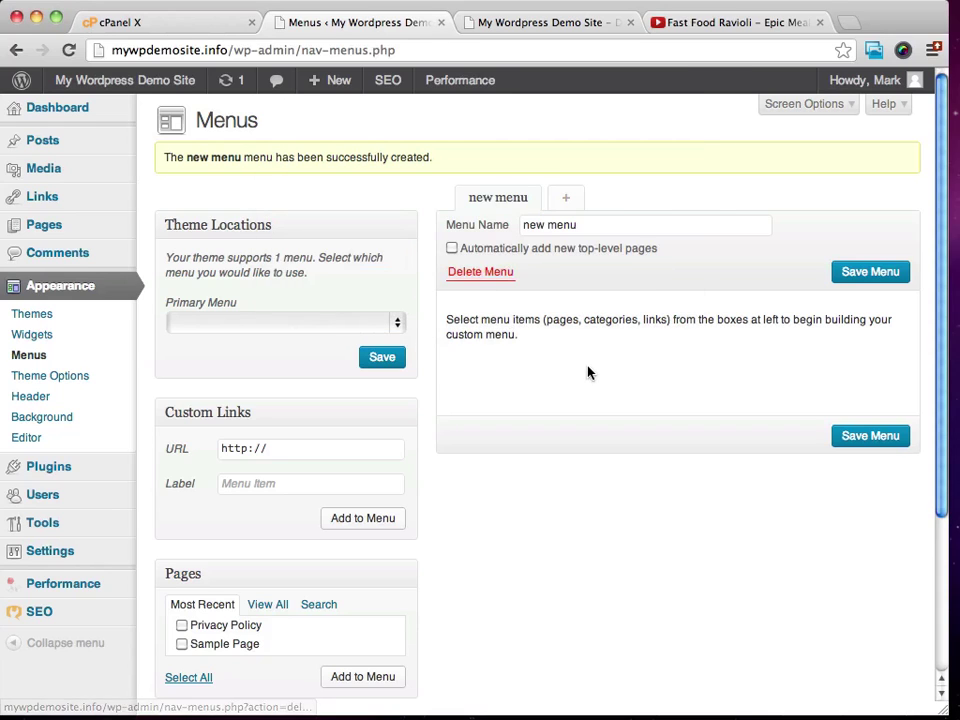
Step: Add the Privacy Policy page to the new menu and save the menu
{"action": "scroll", "coordinate": [535, 374], "scroll_direction": "down", "scroll_amount": 5}
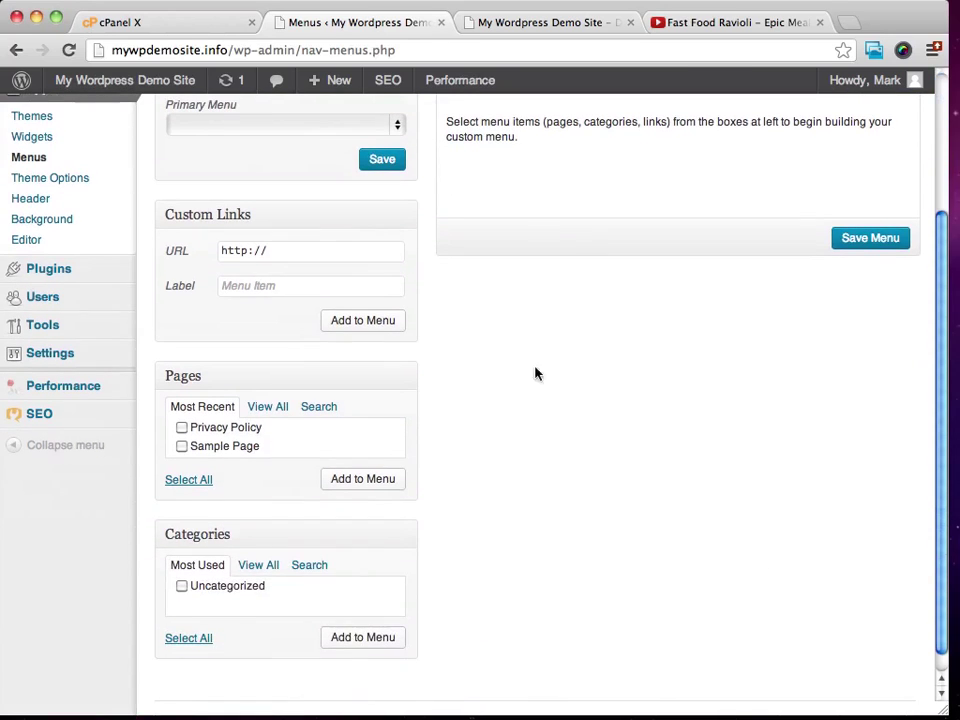
{"action": "left_click", "coordinate": [180, 449]}
{"action": "left_click", "coordinate": [182, 447]}
{"action": "left_click", "coordinate": [182, 426]}
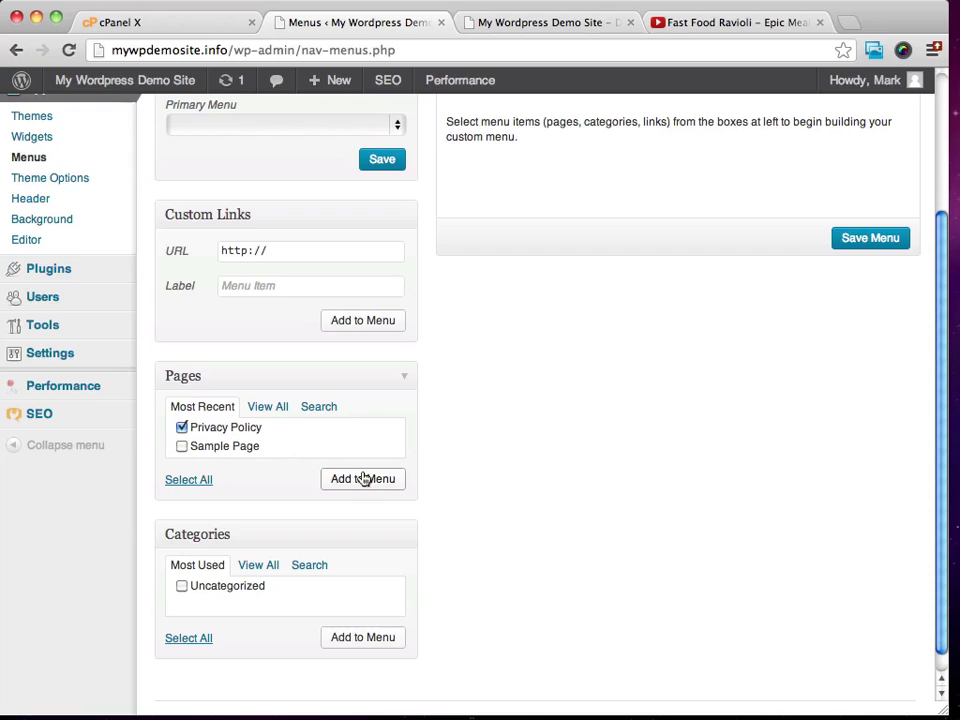
{"action": "left_click", "coordinate": [333, 480]}
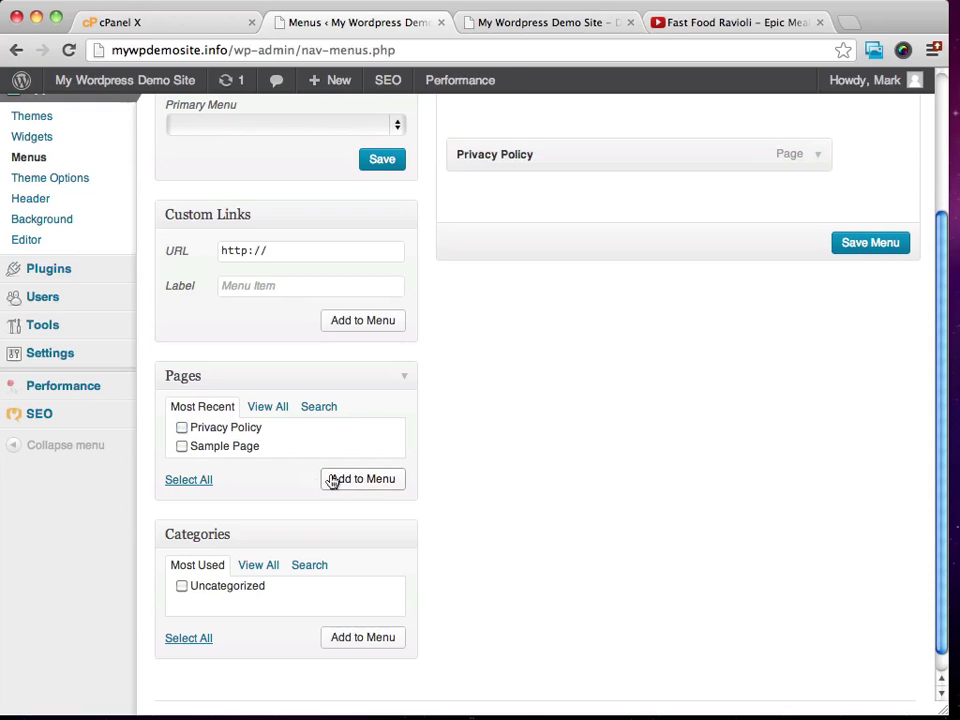
{"action": "scroll", "coordinate": [713, 255], "scroll_direction": "up", "scroll_amount": 3}
{"action": "scroll", "coordinate": [713, 255], "scroll_direction": "up", "scroll_amount": 1}
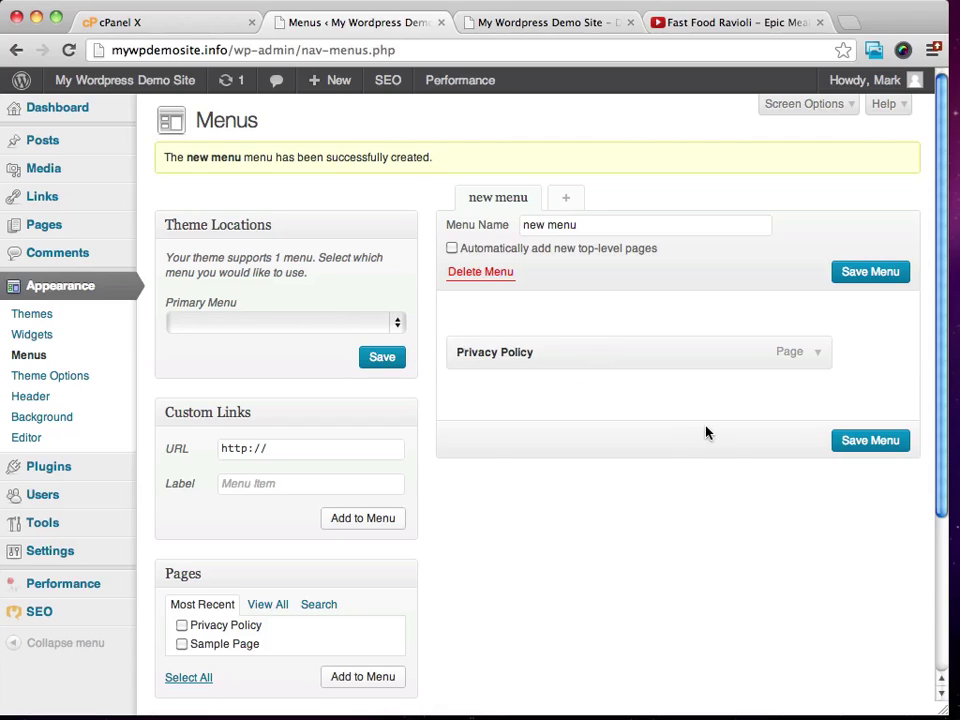
{"action": "left_click", "coordinate": [863, 442]}
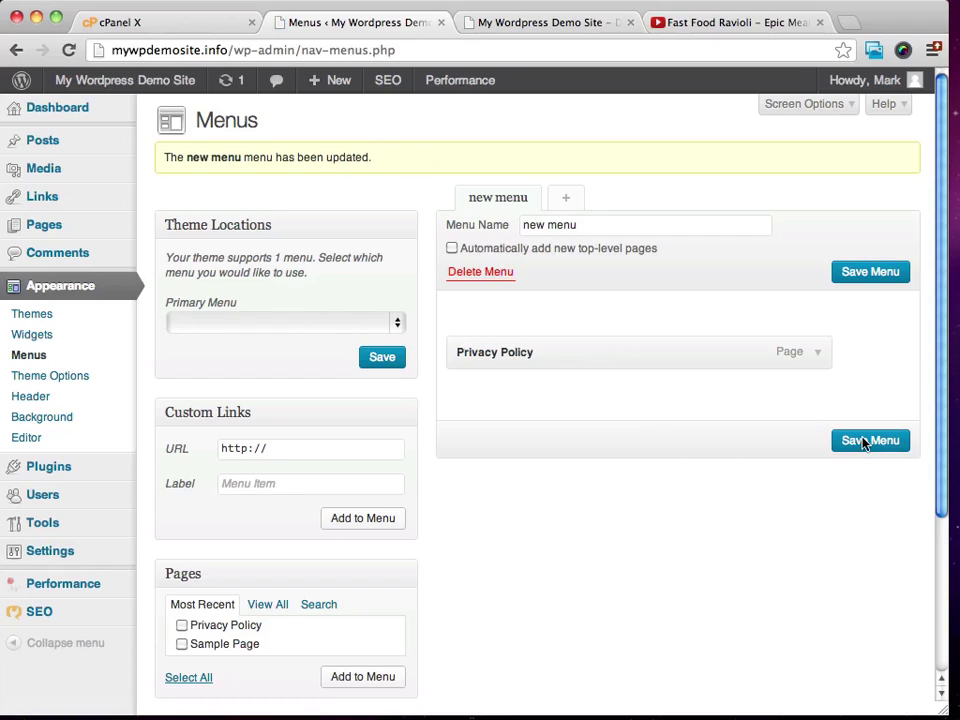
Step: Assign "new menu" as the theme's Primary Menu and save the theme location
{"action": "left_click", "coordinate": [305, 323]}
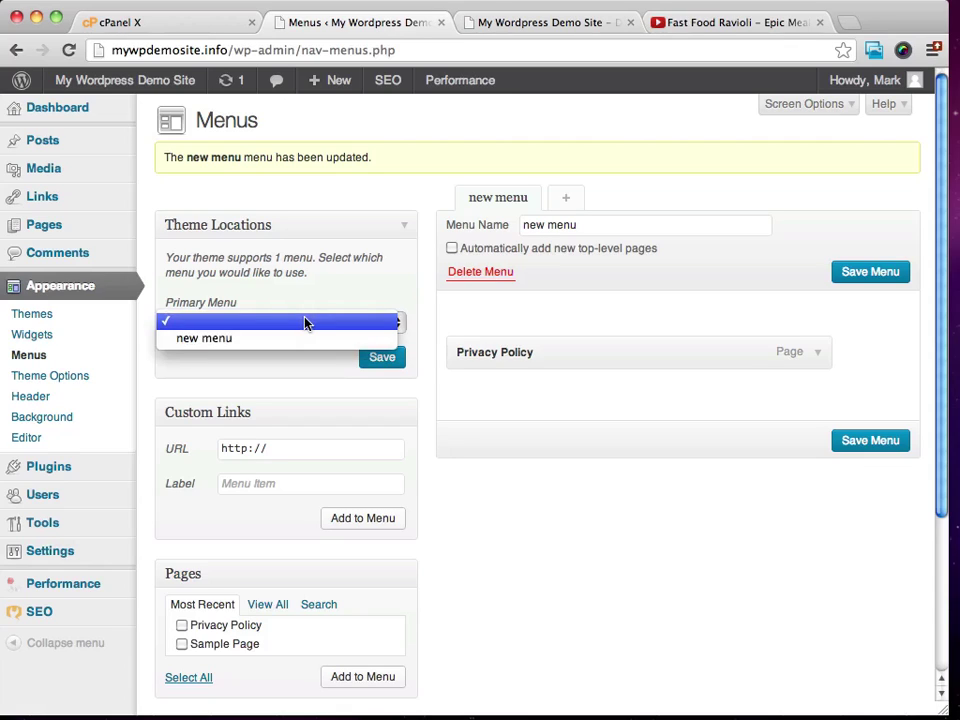
{"action": "left_click", "coordinate": [208, 339]}
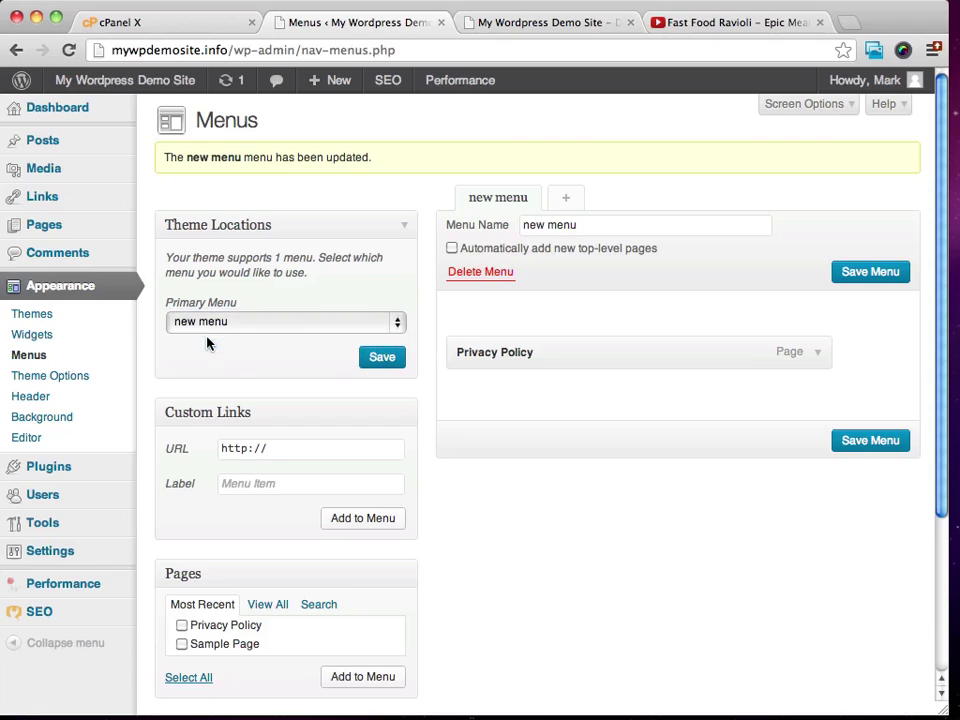
{"action": "left_click", "coordinate": [381, 356]}
{"action": "left_click", "coordinate": [397, 358]}
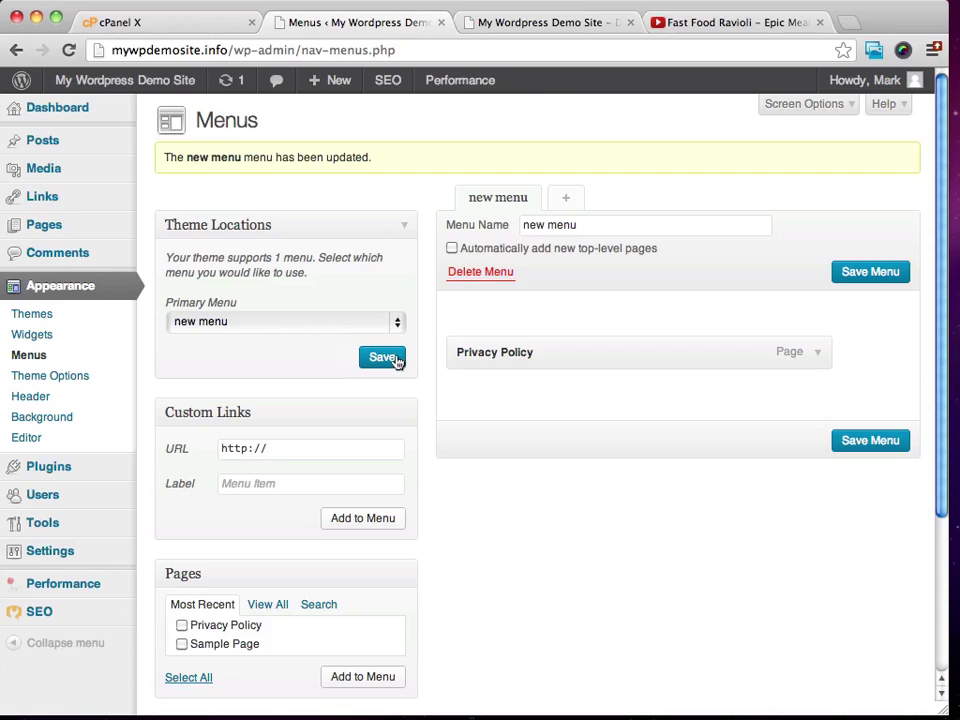
Step: Reload the live site's homepage and examine its navigation bar
{"action": "left_click", "coordinate": [580, 20]}
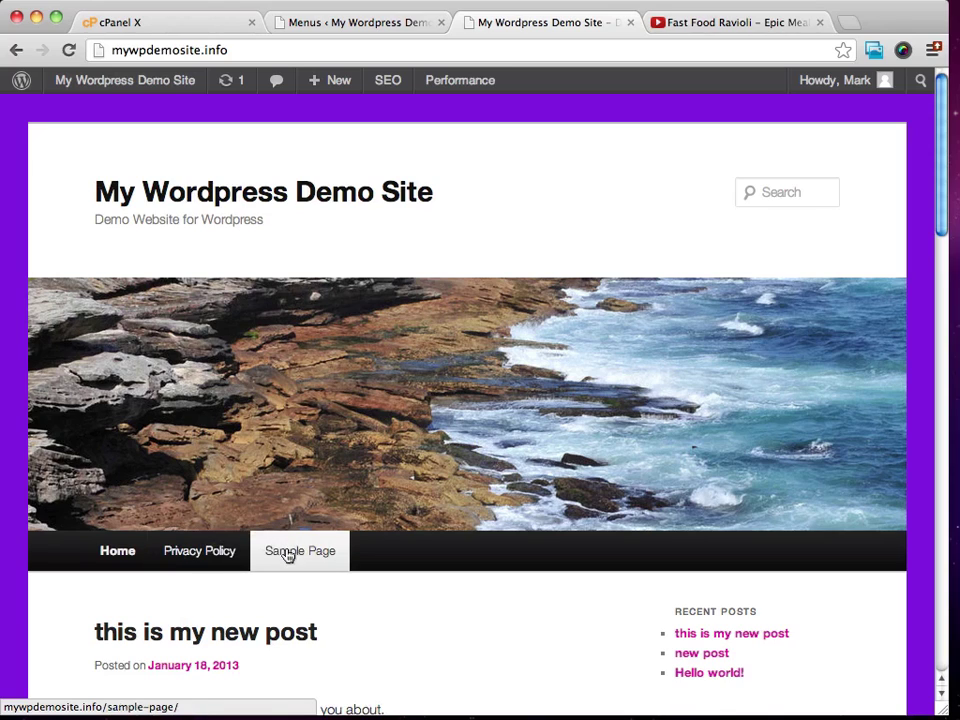
{"action": "left_click", "coordinate": [380, 23]}
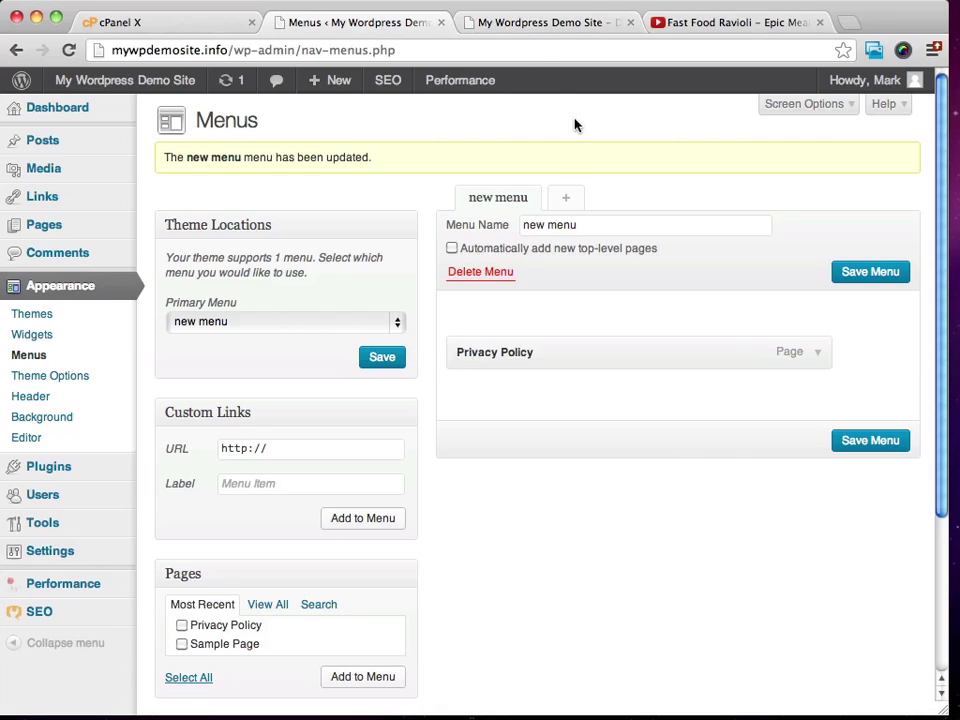
{"action": "left_click", "coordinate": [531, 21]}
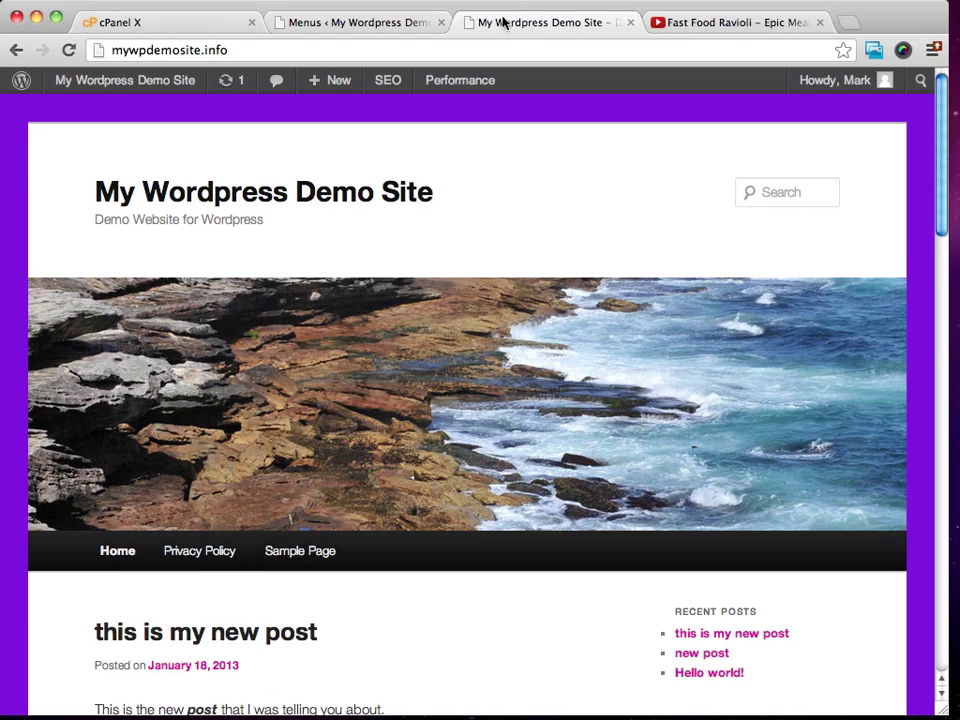
{"action": "left_click", "coordinate": [69, 49]}
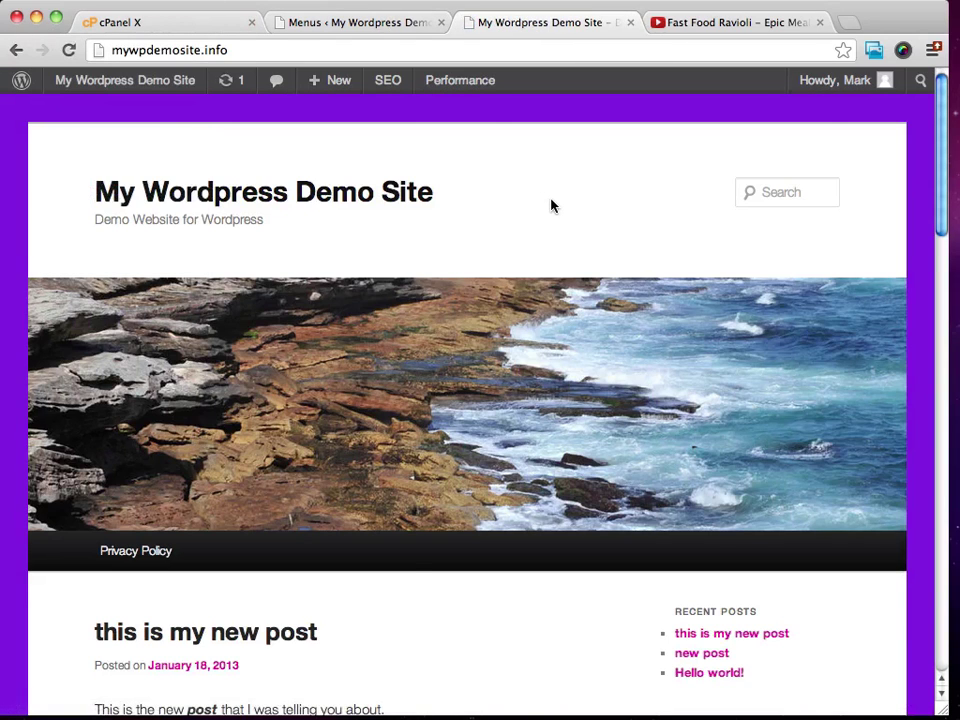
{"action": "scroll", "coordinate": [550, 205], "scroll_direction": "down", "scroll_amount": 3}
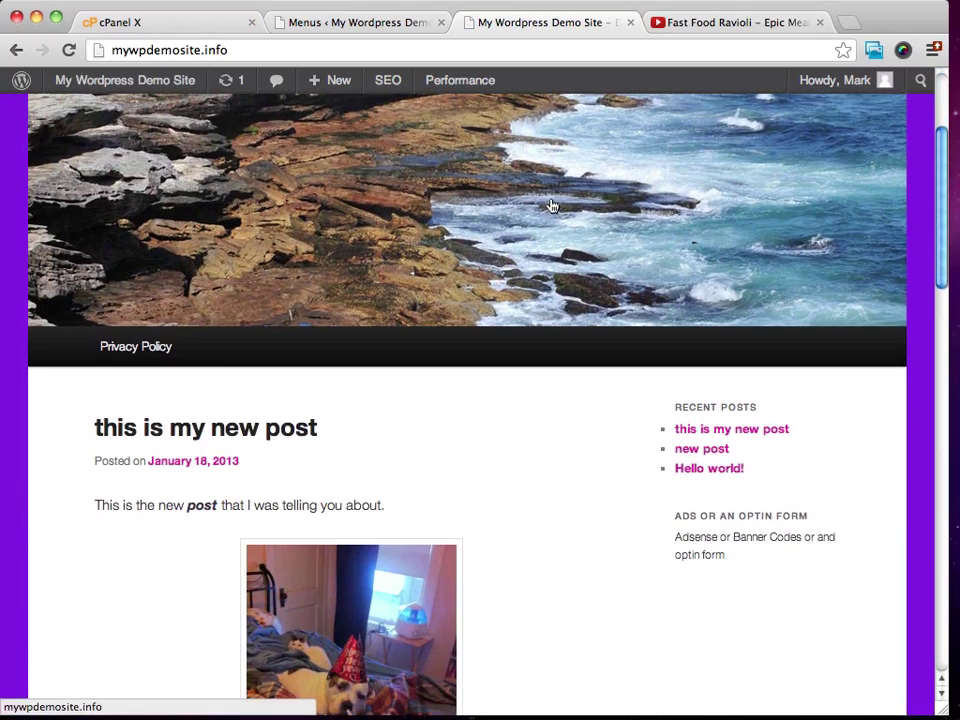
Step: Open the Privacy Policy page and the "Hello world!" post on the live site to check the navigation bar on each
{"action": "left_click", "coordinate": [121, 348]}
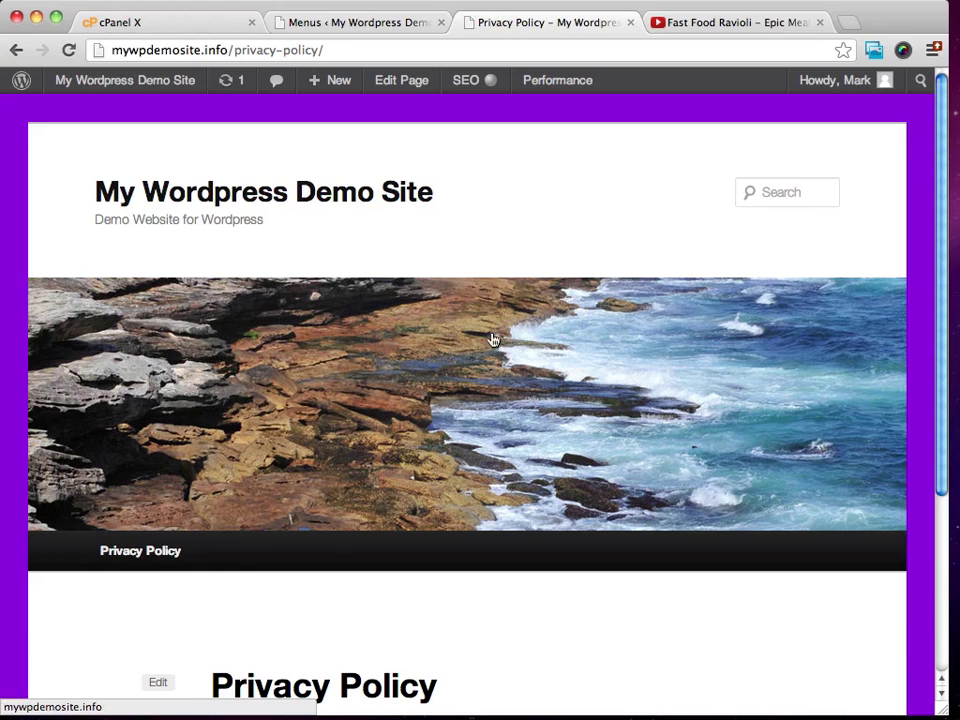
{"action": "key", "text": "super+bracketleft"}
{"action": "left_click", "coordinate": [707, 476]}
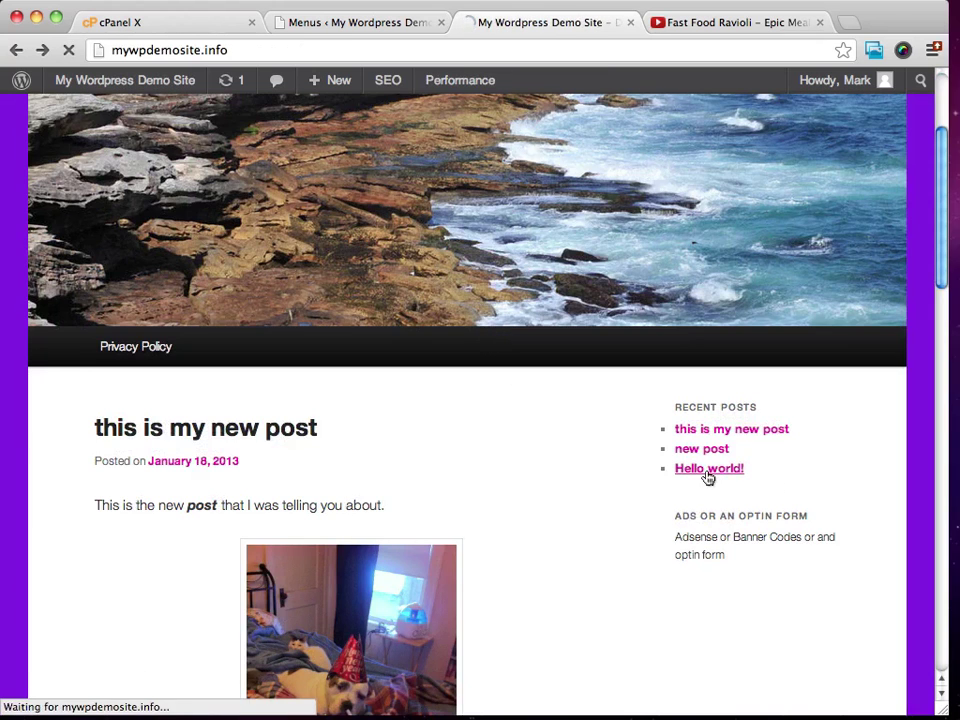
{"action": "scroll", "coordinate": [435, 381], "scroll_direction": "down", "scroll_amount": 6}
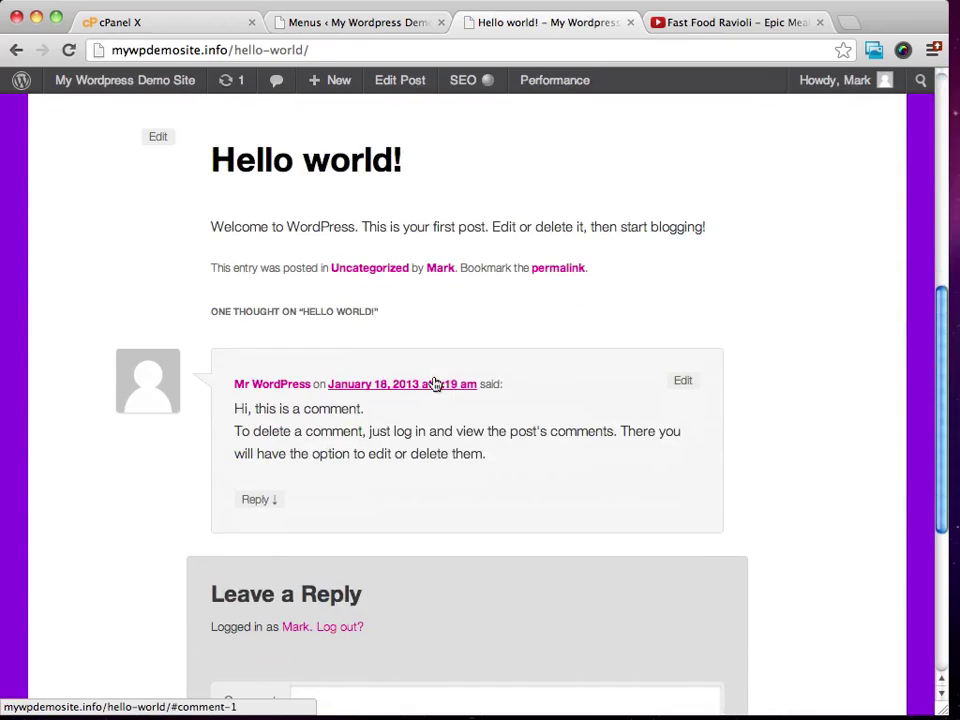
{"action": "scroll", "coordinate": [435, 384], "scroll_direction": "up", "scroll_amount": 6}
{"action": "left_click", "coordinate": [120, 560]}
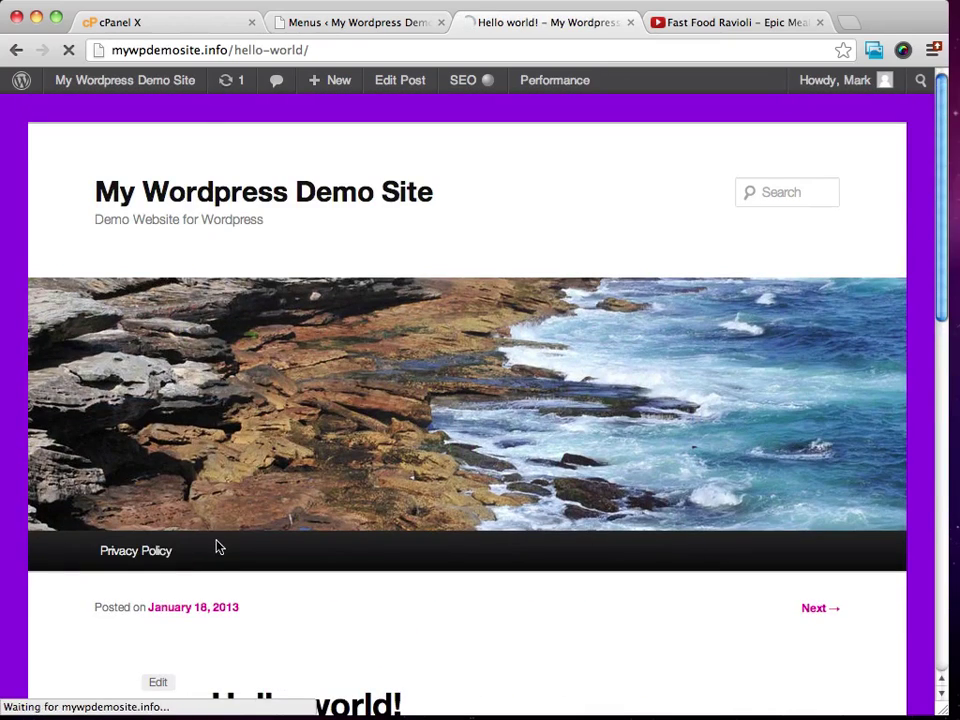
Step: Reset the theme's Primary Menu to the blank option, save it, and reload the live site to check the navigation bar
{"action": "left_click", "coordinate": [364, 24]}
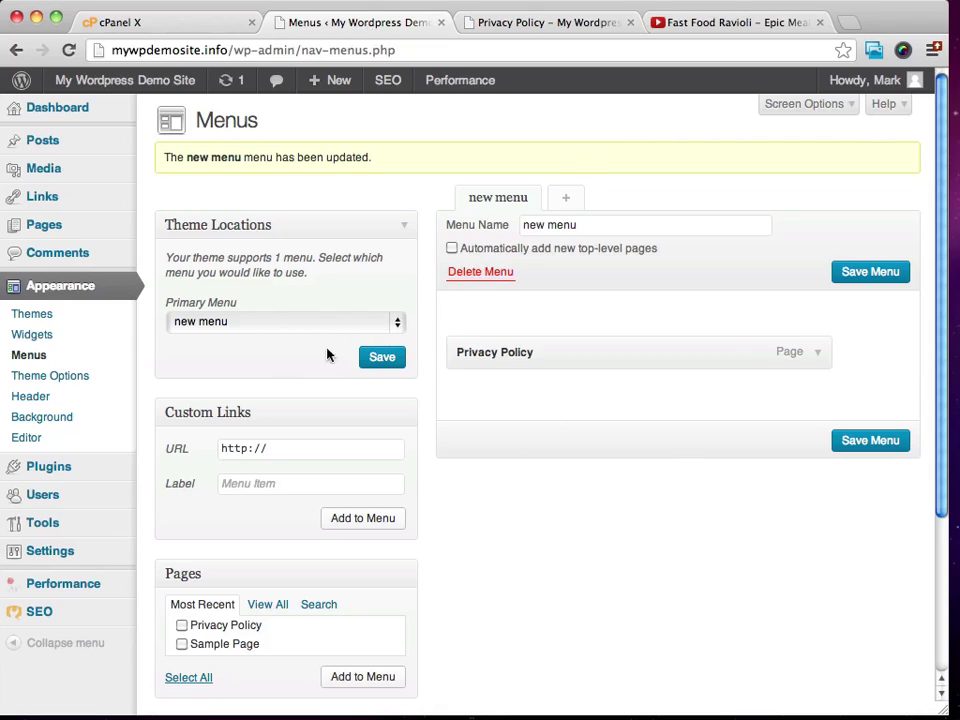
{"action": "left_click", "coordinate": [398, 322]}
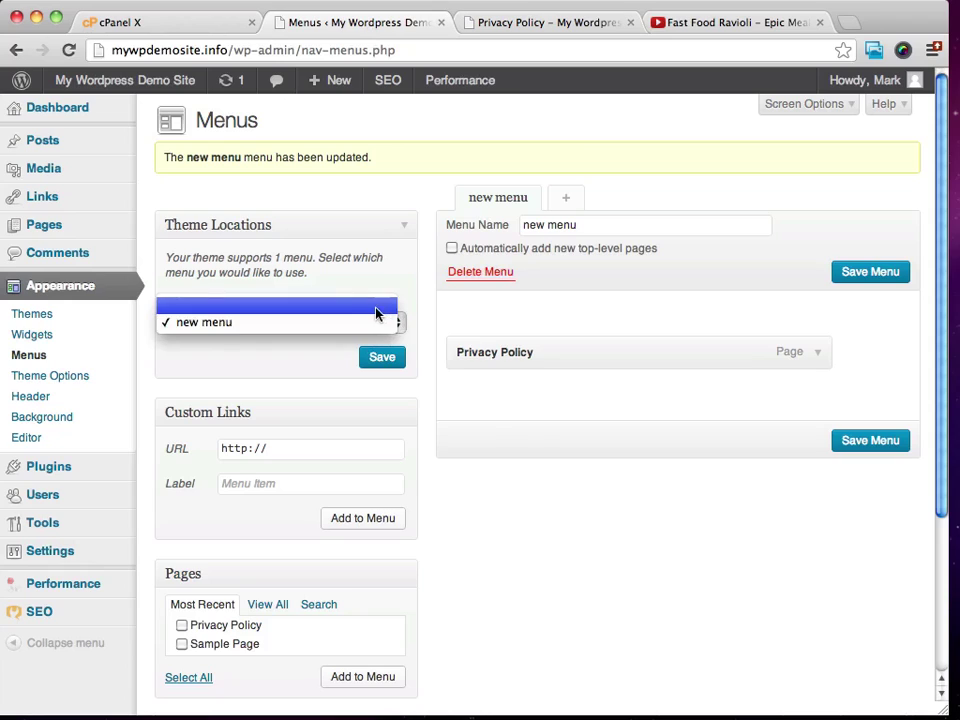
{"action": "left_click", "coordinate": [377, 308]}
{"action": "left_click", "coordinate": [390, 362]}
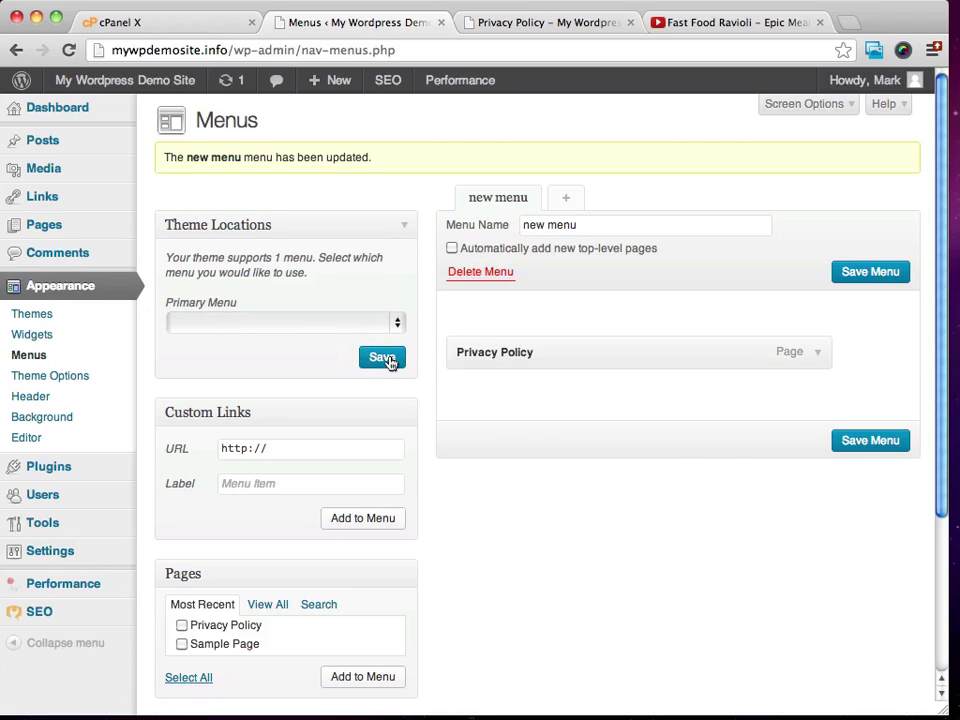
{"action": "left_click", "coordinate": [553, 23]}
{"action": "left_click", "coordinate": [68, 49]}
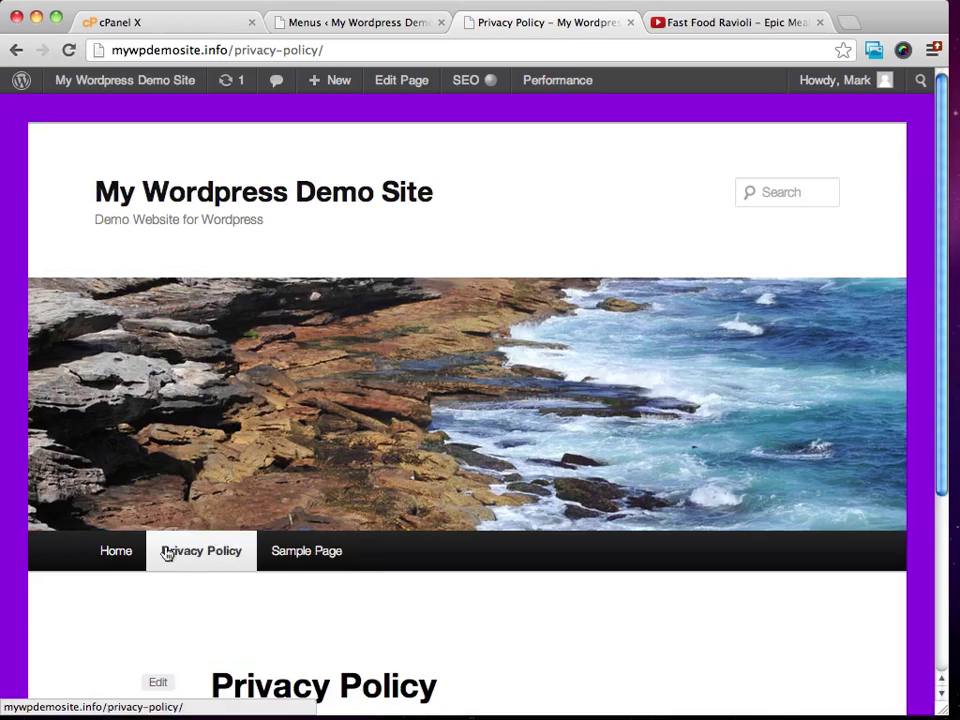
Step: Remove the Privacy Policy item from "new menu" and save the menu
{"action": "left_click", "coordinate": [387, 22]}
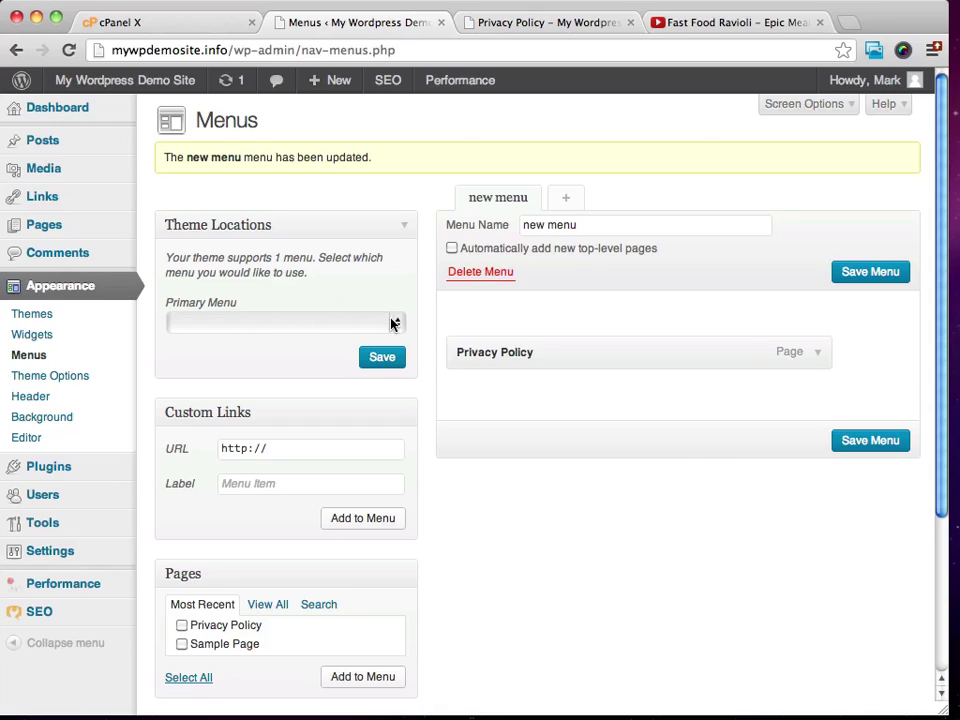
{"action": "left_click", "coordinate": [814, 354]}
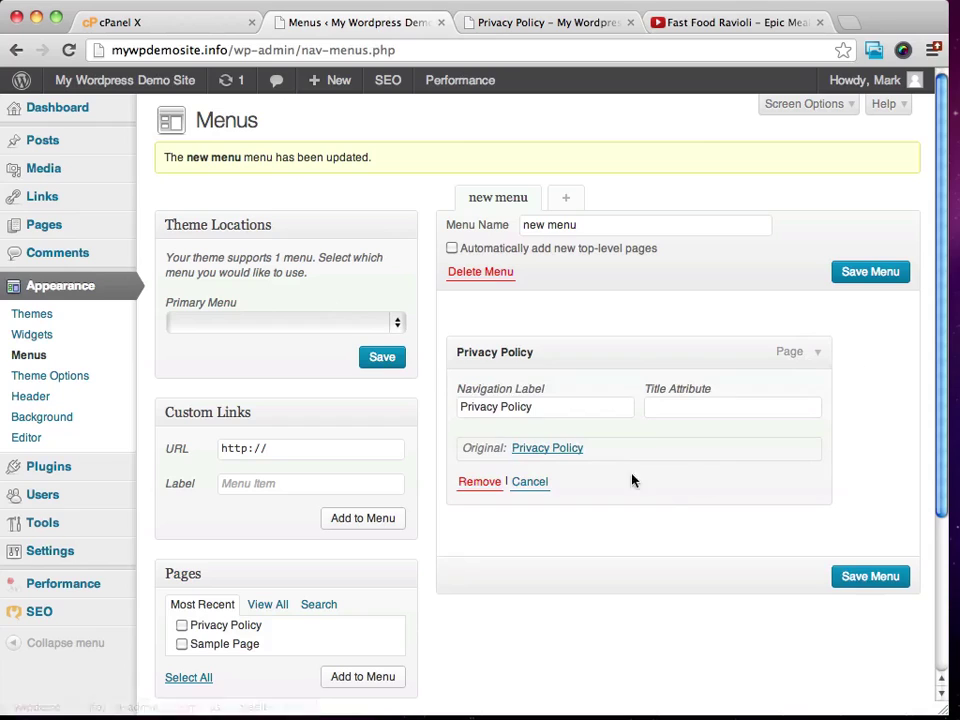
{"action": "left_click", "coordinate": [485, 481]}
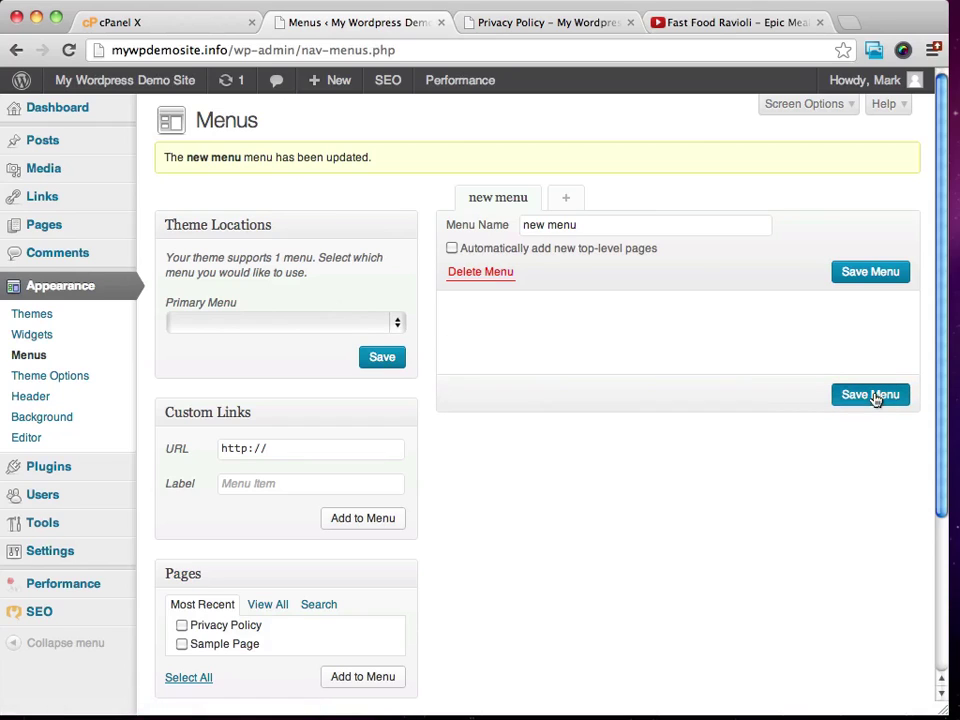
{"action": "left_click", "coordinate": [872, 396]}
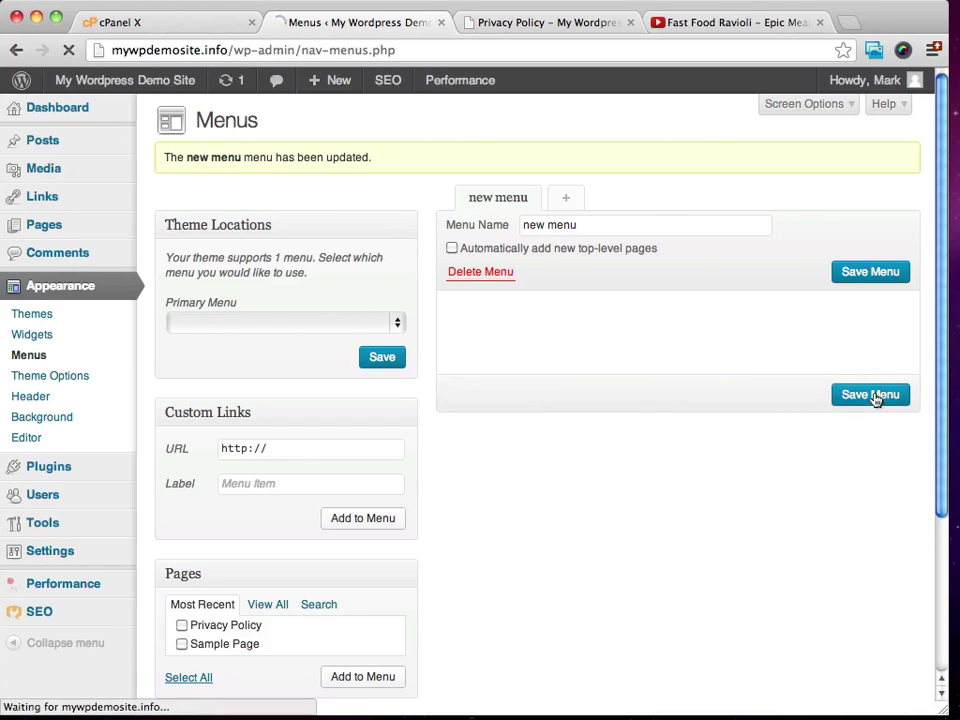
Step: Assign "new menu" as the theme's Primary Menu, save it, and reload the live Privacy Policy page to check the navigation bar
{"action": "left_click", "coordinate": [303, 325]}
{"action": "left_click", "coordinate": [276, 338]}
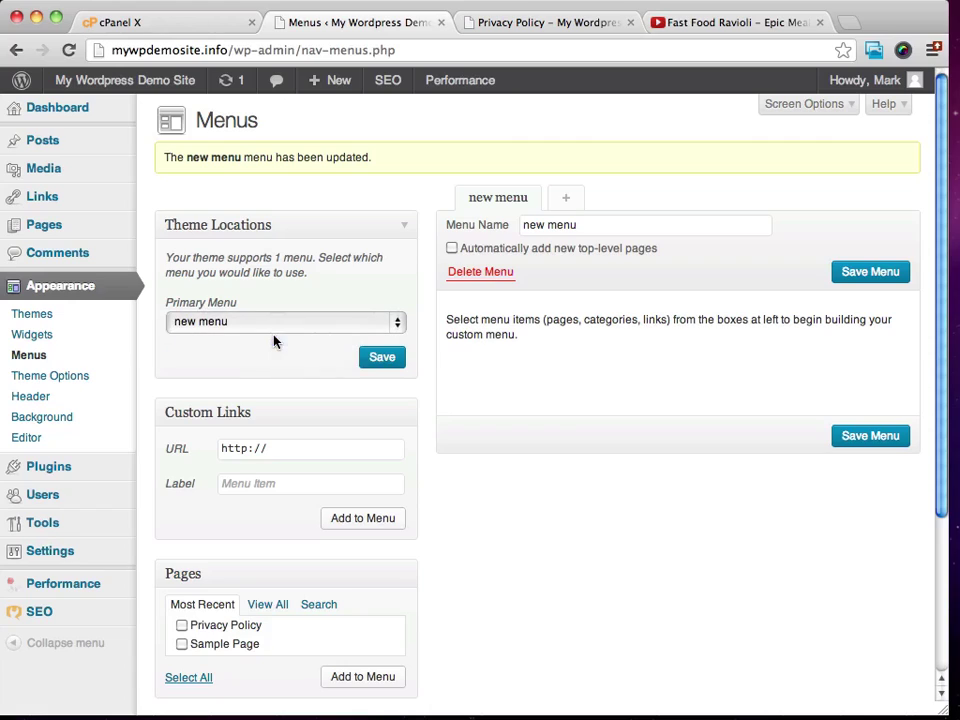
{"action": "left_click", "coordinate": [394, 364]}
{"action": "left_click", "coordinate": [559, 24]}
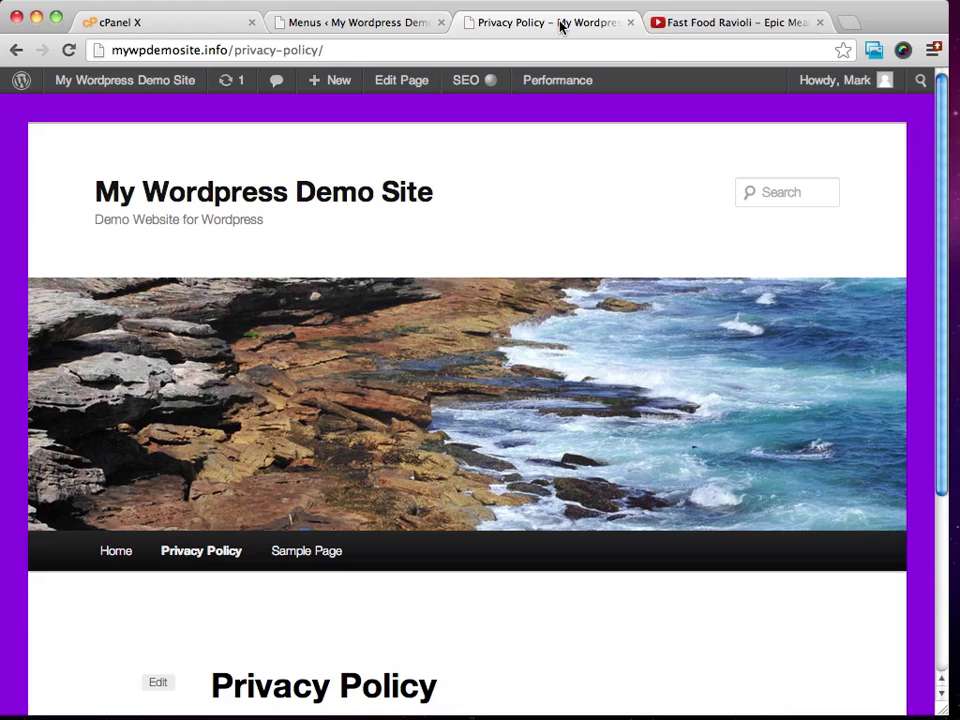
{"action": "left_click", "coordinate": [72, 50]}
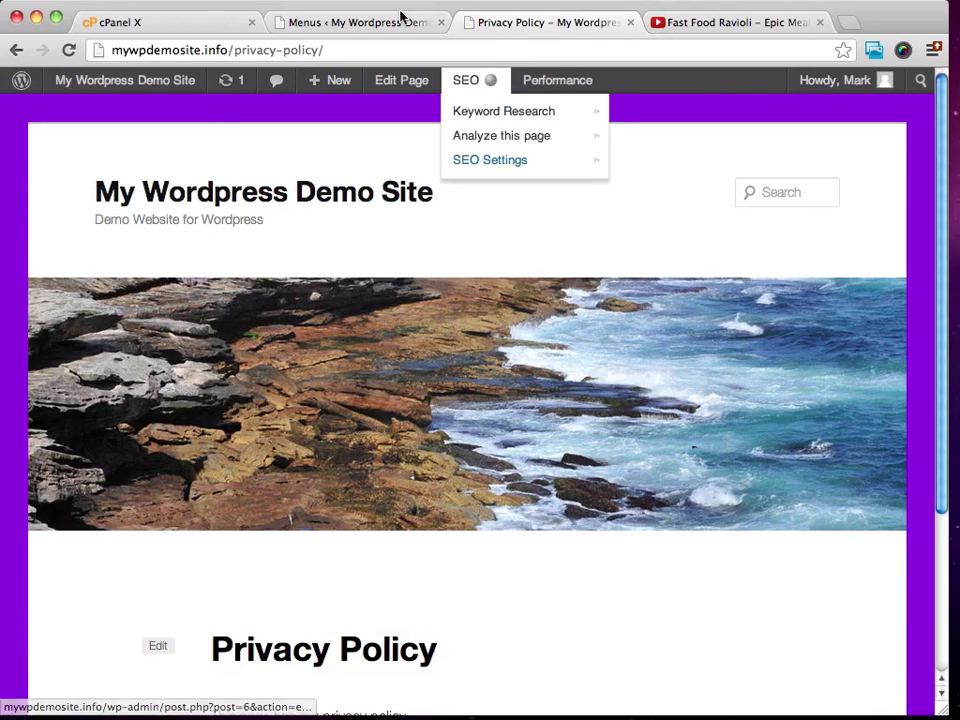
{"action": "left_click", "coordinate": [350, 22]}
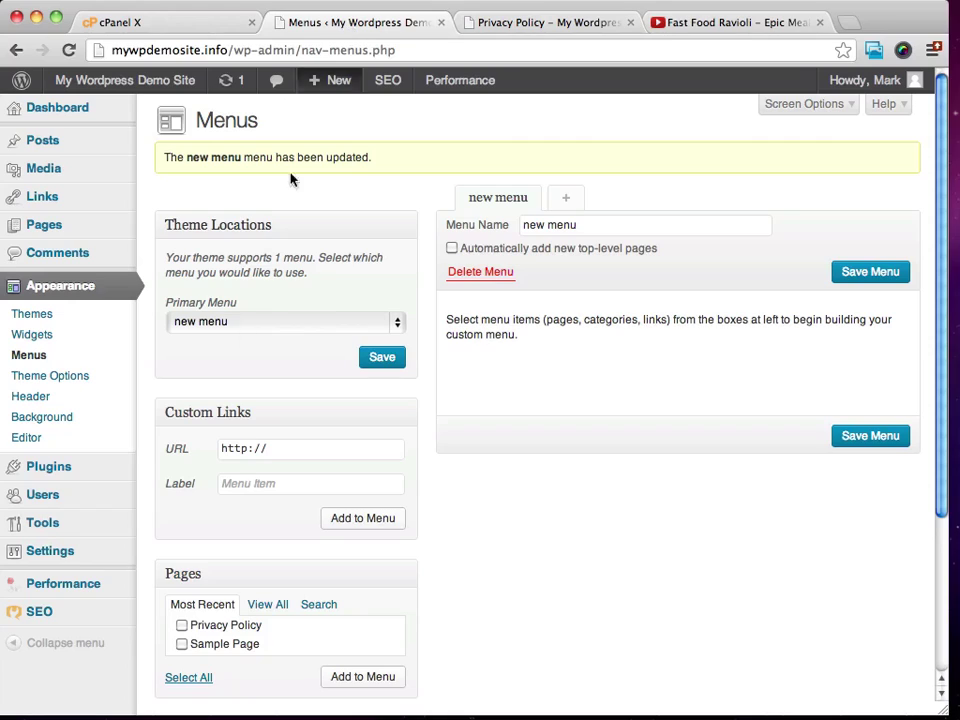
{"action": "left_click", "coordinate": [288, 322]}
{"action": "left_click", "coordinate": [287, 324]}
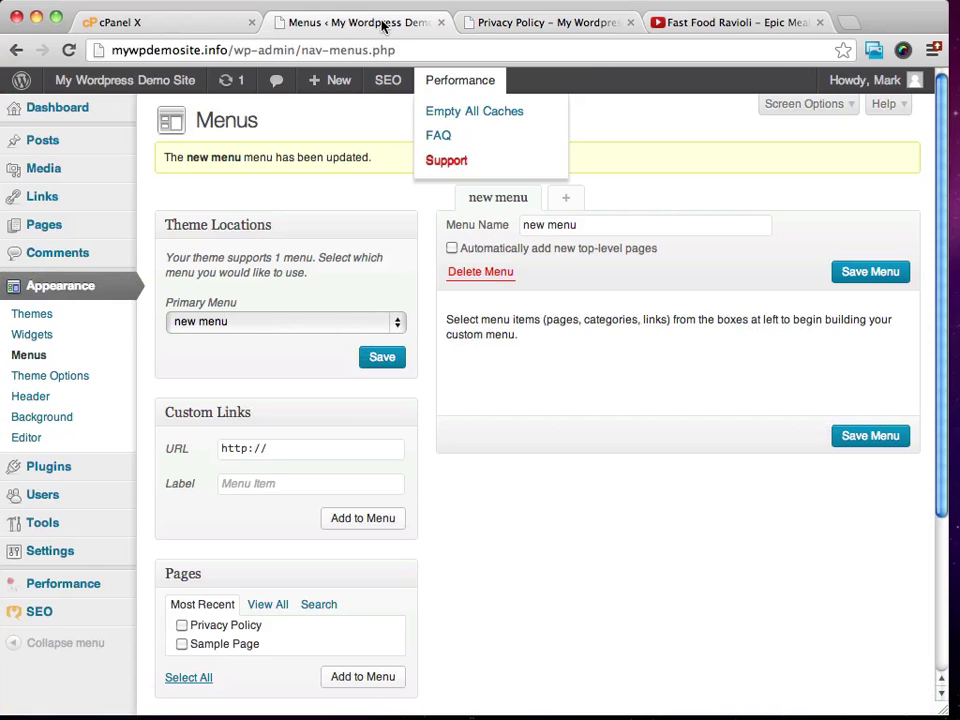
{"action": "left_click", "coordinate": [185, 24]}
{"action": "left_click", "coordinate": [514, 24]}
{"action": "left_click", "coordinate": [337, 24]}
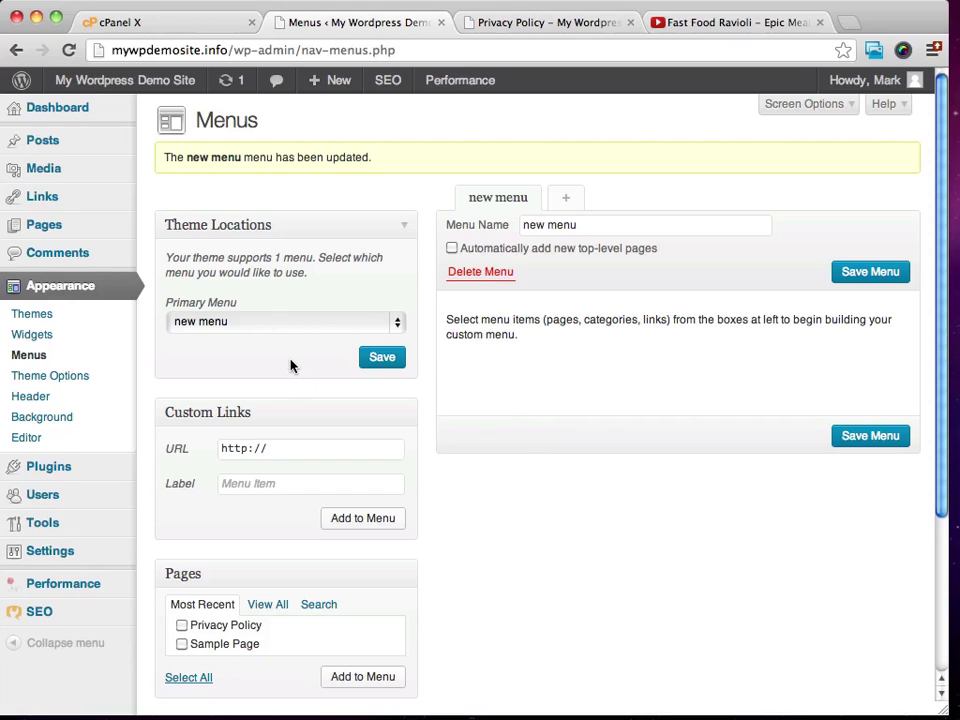
{"action": "scroll", "coordinate": [291, 364], "scroll_direction": "down", "scroll_amount": 2}
{"action": "mouse_move", "coordinate": [40, 528]}
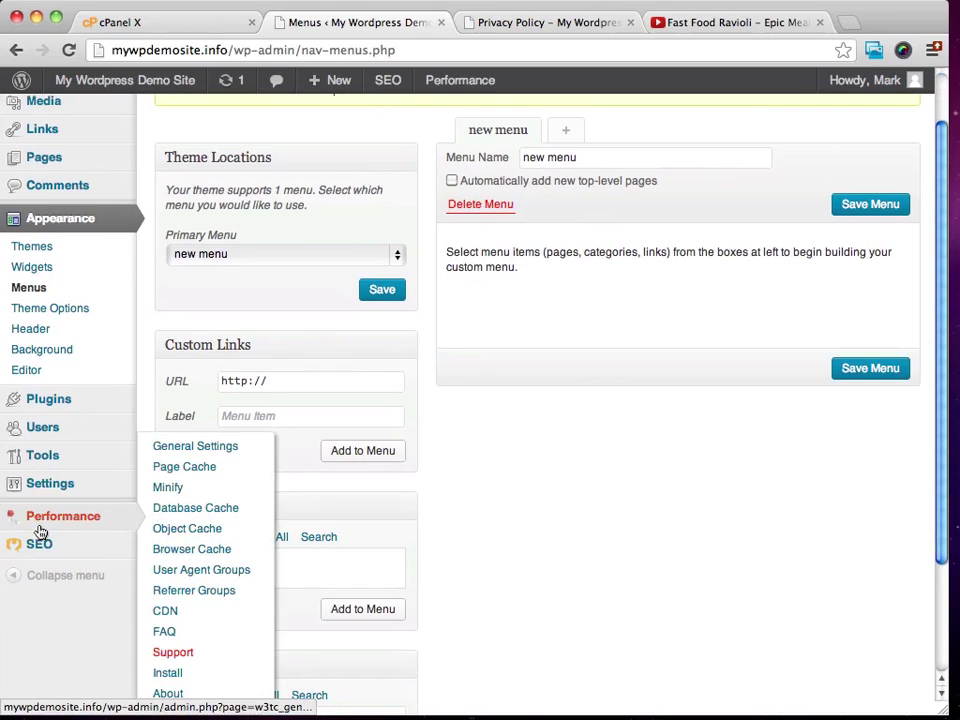